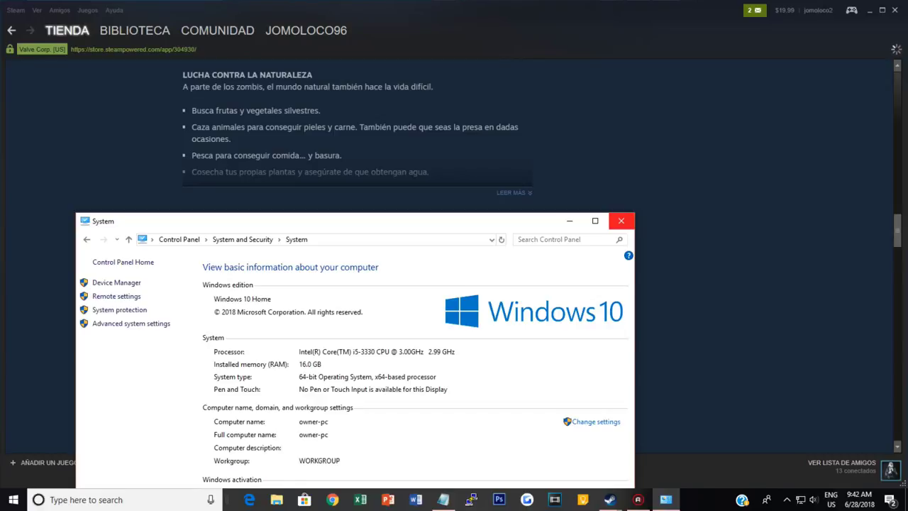
Step: Close the system information window and highlight the minimum memory requirement on the Unturned store page
{"action": "left_click", "coordinate": [620, 220]}
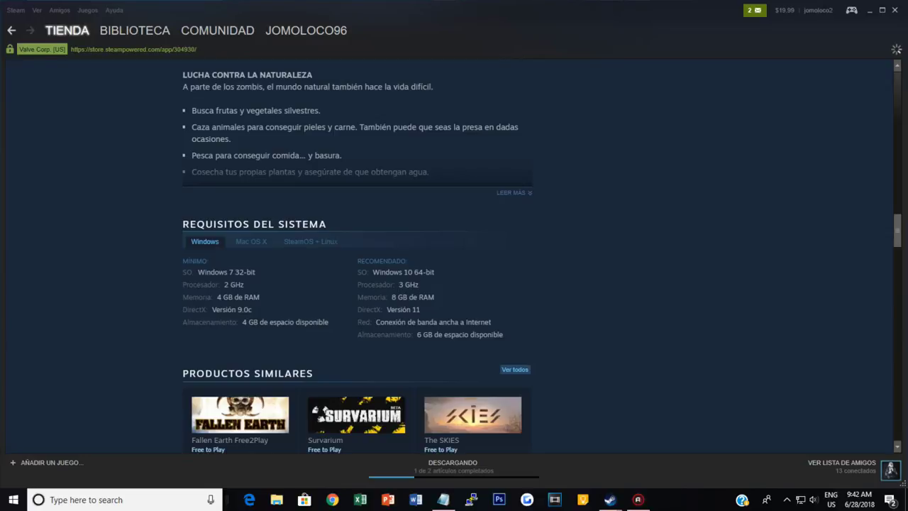
{"action": "left_click_drag", "start_coordinate": [259, 297], "coordinate": [216, 297]}
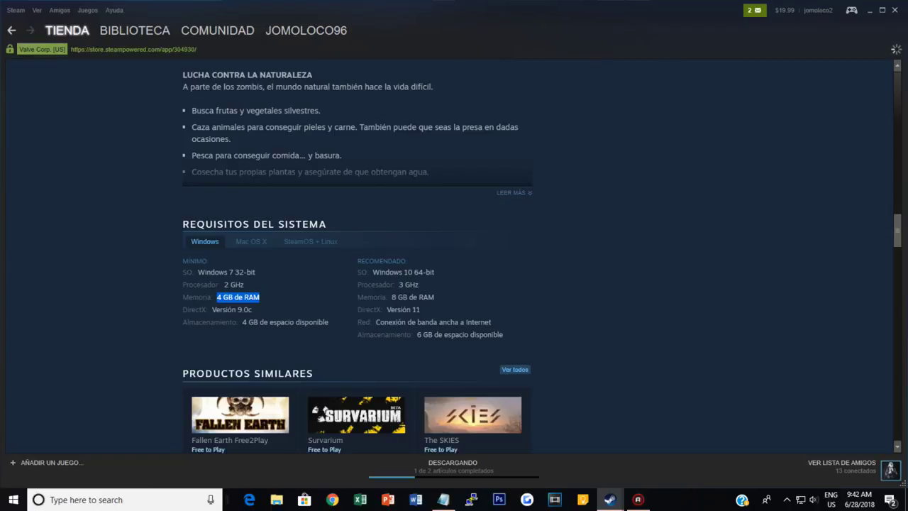
{"action": "scroll", "coordinate": [454, 255], "scroll_direction": "up", "scroll_amount": 20}
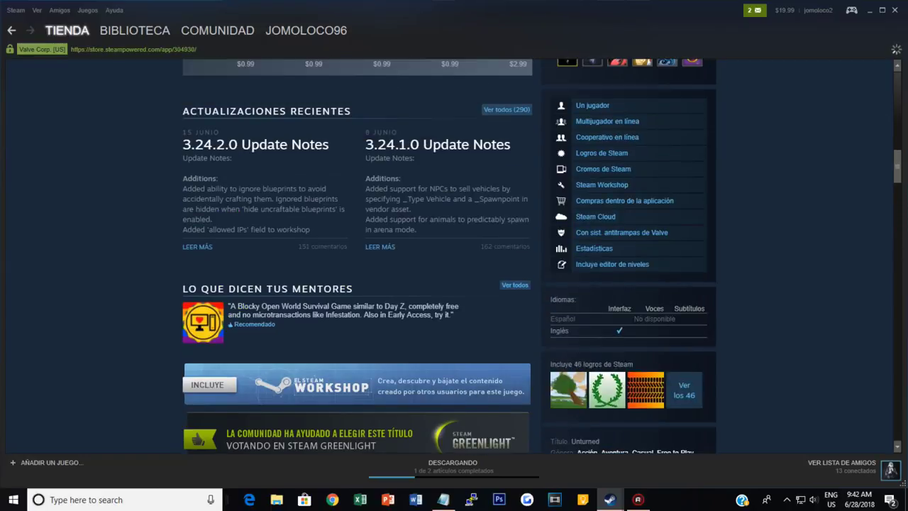
{"action": "scroll", "coordinate": [454, 256], "scroll_direction": "up", "scroll_amount": 10}
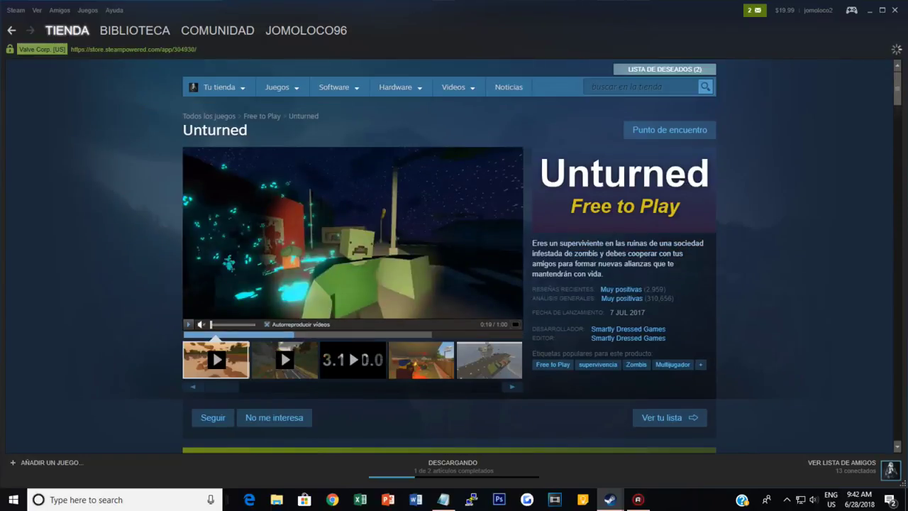
Step: Open the properties of Unturned from the game library
{"action": "left_click", "coordinate": [135, 30]}
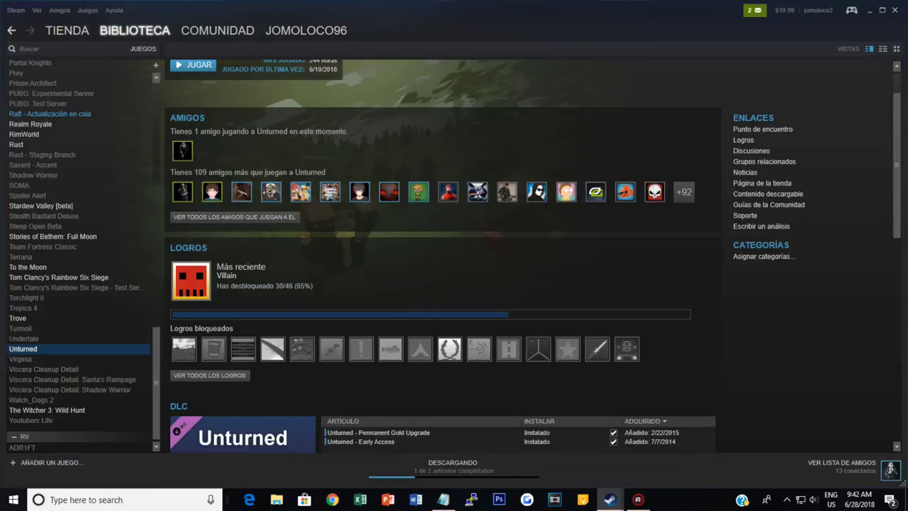
{"action": "scroll", "coordinate": [439, 255], "scroll_direction": "up", "scroll_amount": 1}
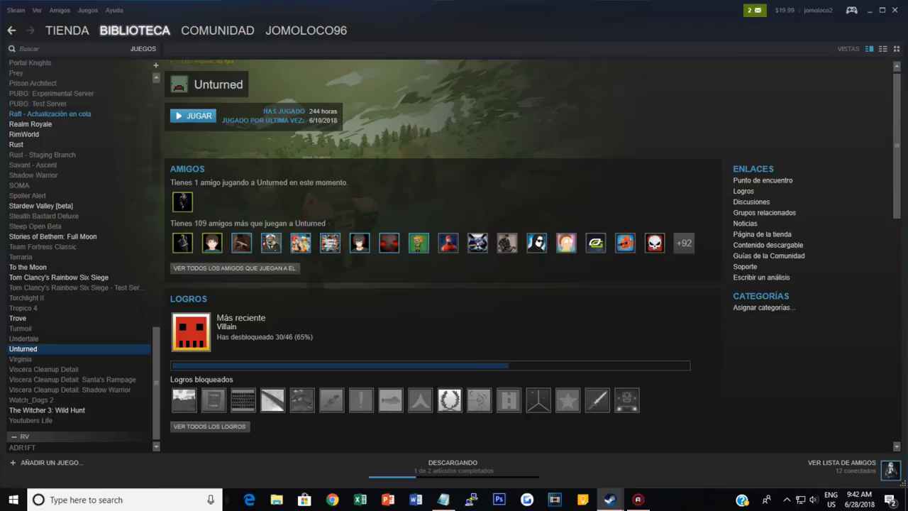
{"action": "right_click", "coordinate": [54, 349]}
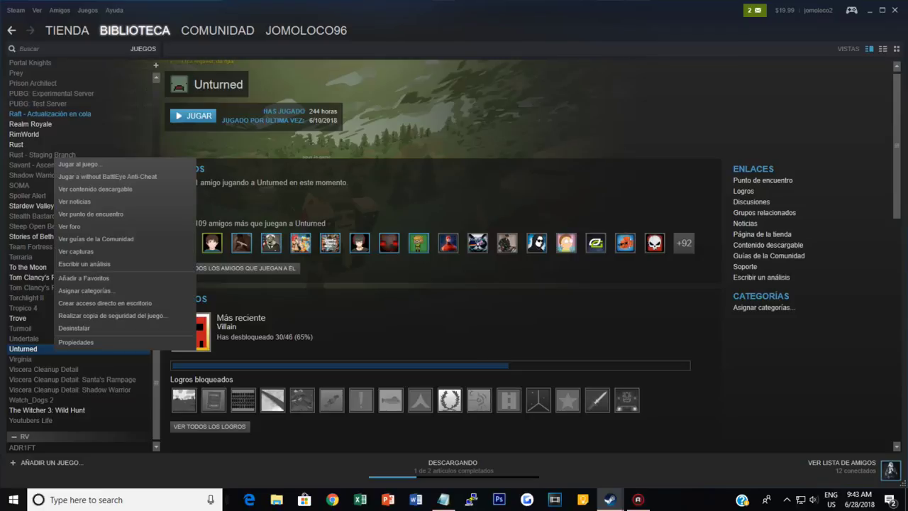
{"action": "left_click", "coordinate": [76, 341]}
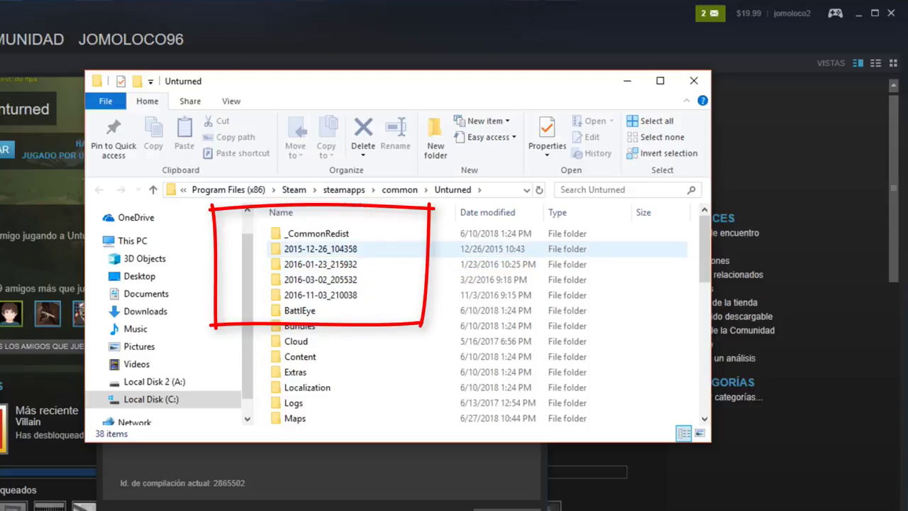
Step: Examine the memory usage line of the error log in Unturned's 2015-12-26_104358 folder, closing the log and folder when done
{"action": "double_click", "coordinate": [320, 249]}
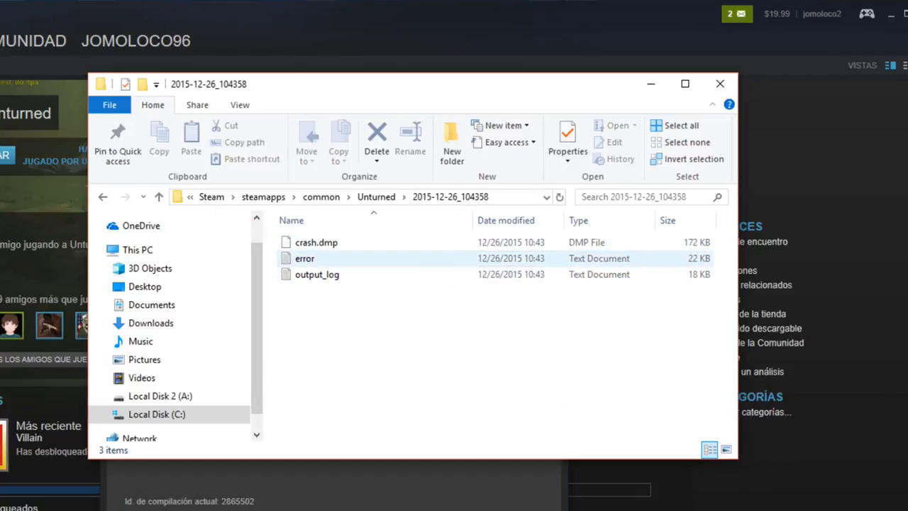
{"action": "double_click", "coordinate": [383, 260]}
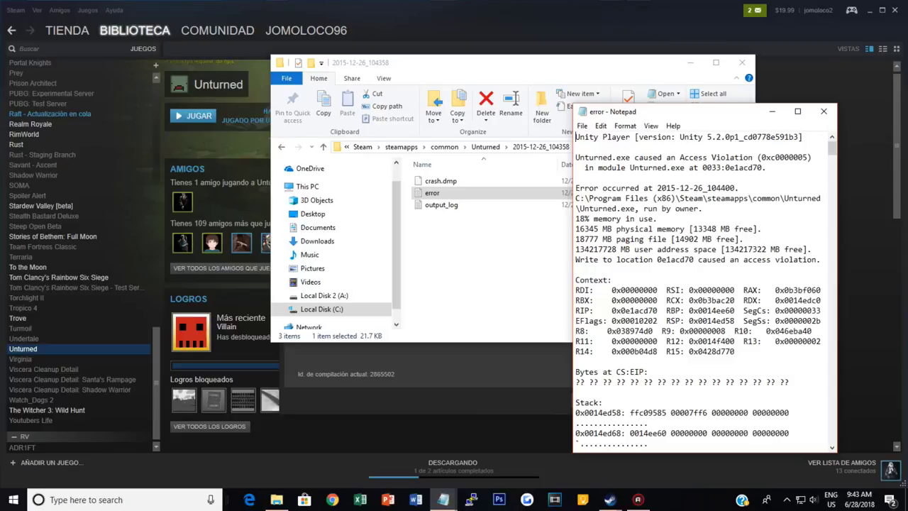
{"action": "scroll", "coordinate": [706, 288], "scroll_direction": "down", "scroll_amount": 20}
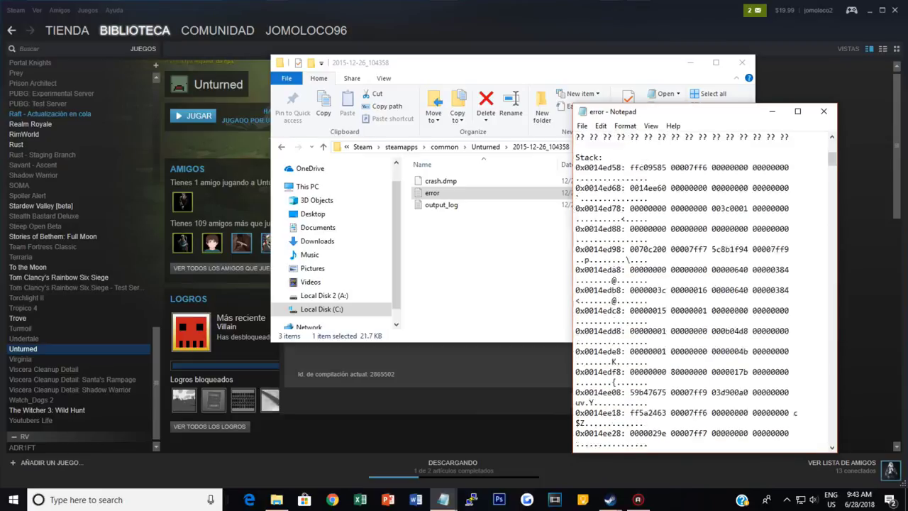
{"action": "left_click_drag", "start_coordinate": [832, 181], "coordinate": [831, 145]}
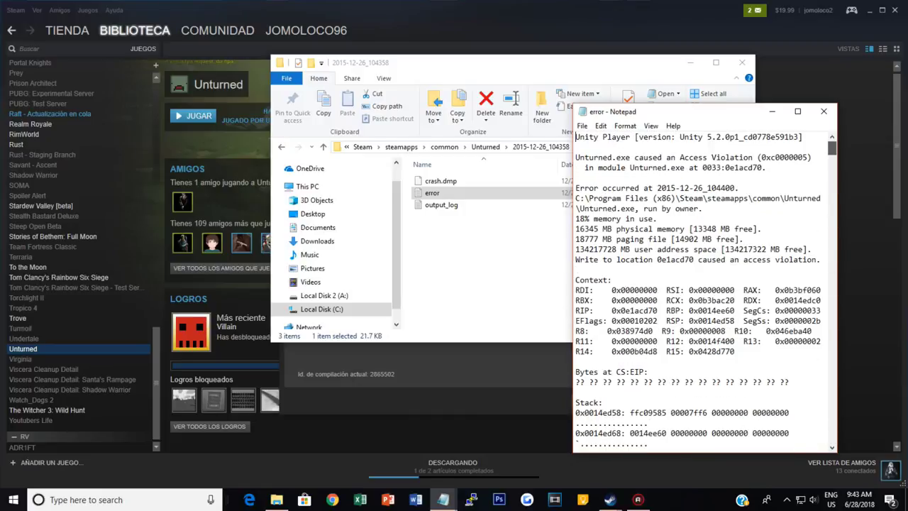
{"action": "left_click_drag", "start_coordinate": [658, 218], "coordinate": [575, 219]}
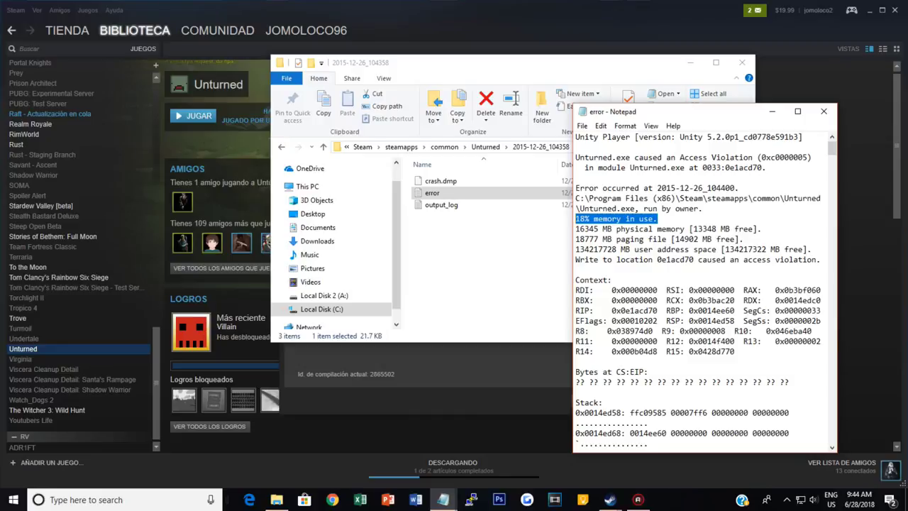
{"action": "left_click", "coordinate": [576, 177]}
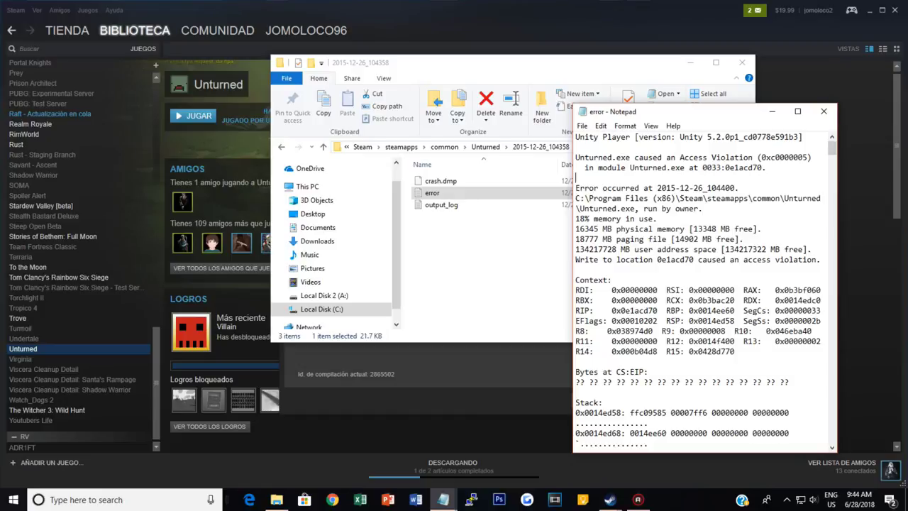
{"action": "left_click", "coordinate": [824, 111]}
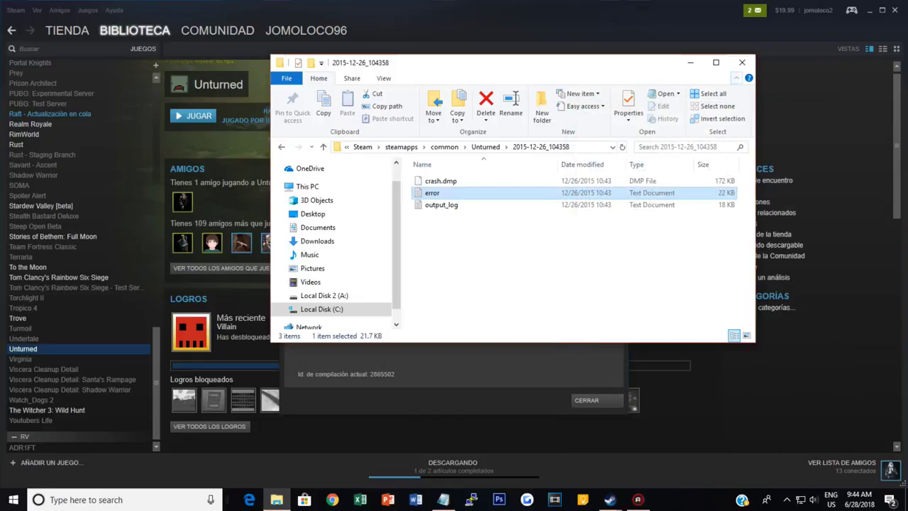
{"action": "left_click", "coordinate": [742, 62]}
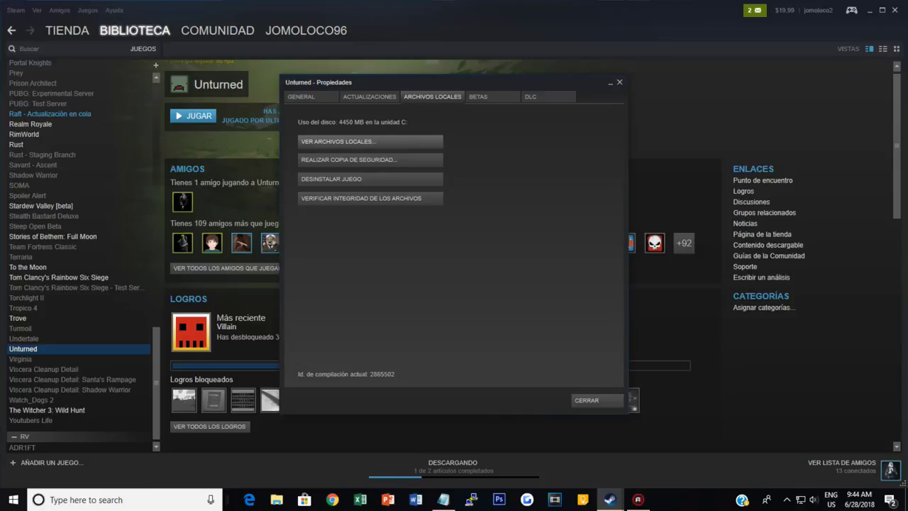
Step: Verify the integrity of Unturned's local files, checking the downloads page while the validation runs
{"action": "left_click", "coordinate": [371, 198]}
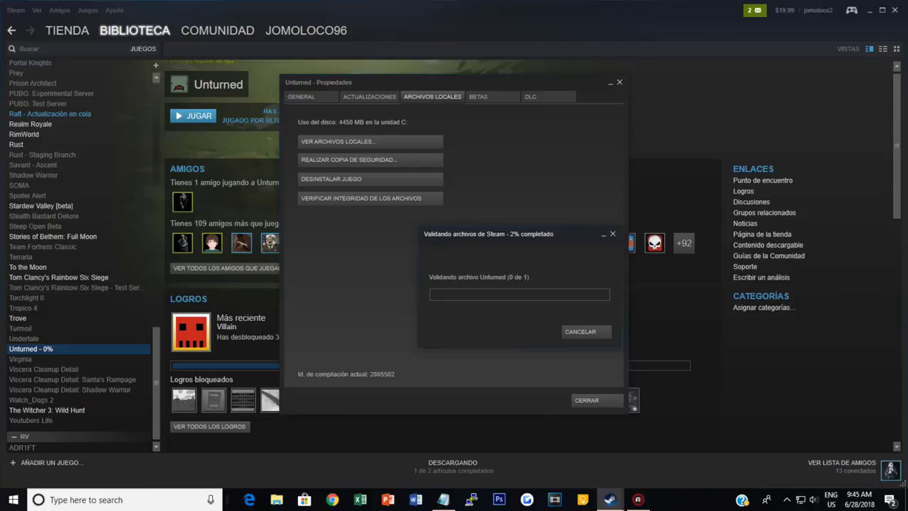
{"action": "left_click", "coordinate": [453, 462]}
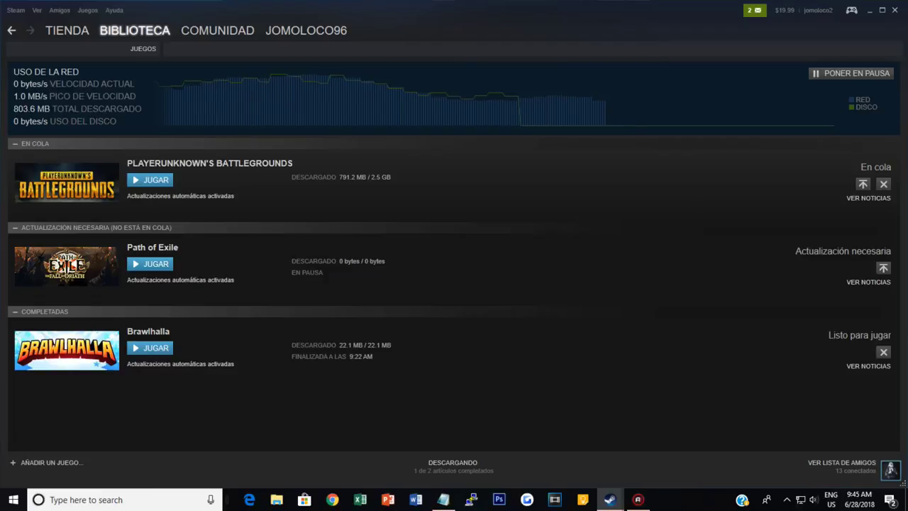
{"action": "left_click", "coordinate": [11, 30]}
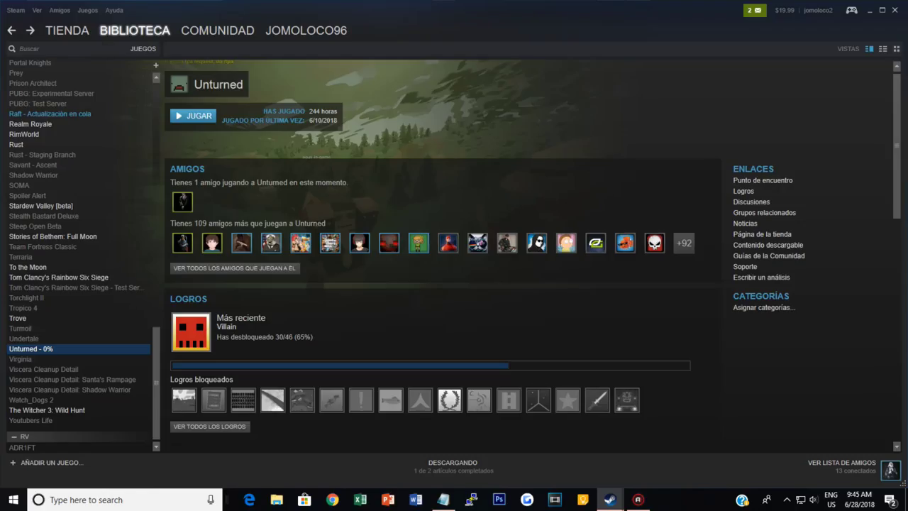
{"action": "mouse_move", "coordinate": [609, 500]}
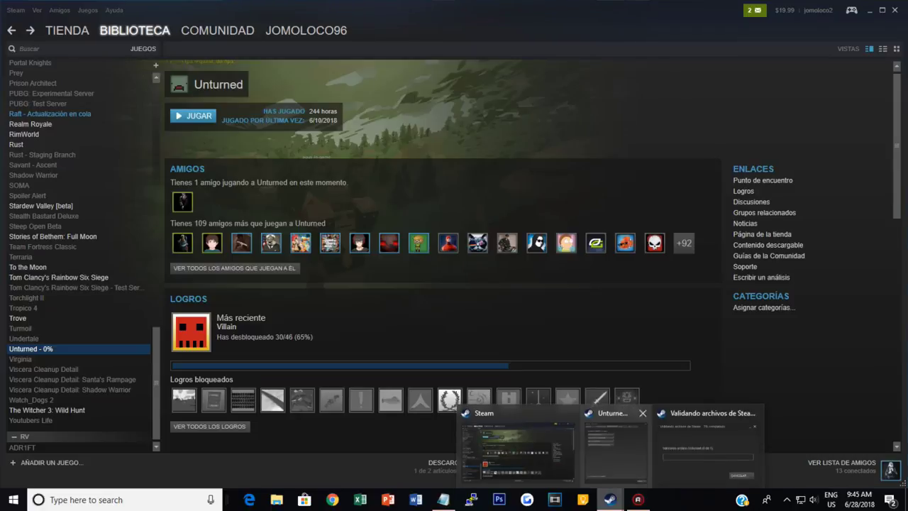
{"action": "left_click", "coordinate": [713, 447]}
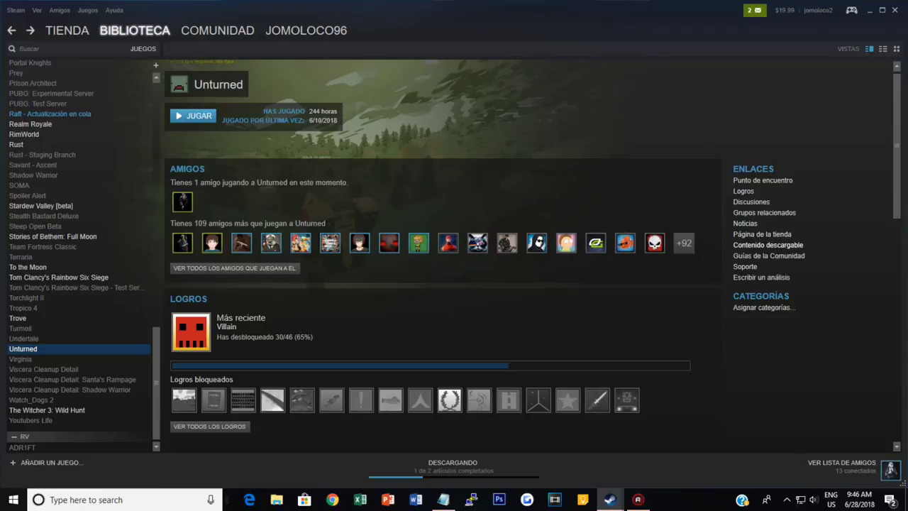
Step: View the downloadable content offered for Unturned and return to its library page
{"action": "left_click", "coordinate": [768, 245]}
{"action": "mouse_move", "coordinate": [217, 30]}
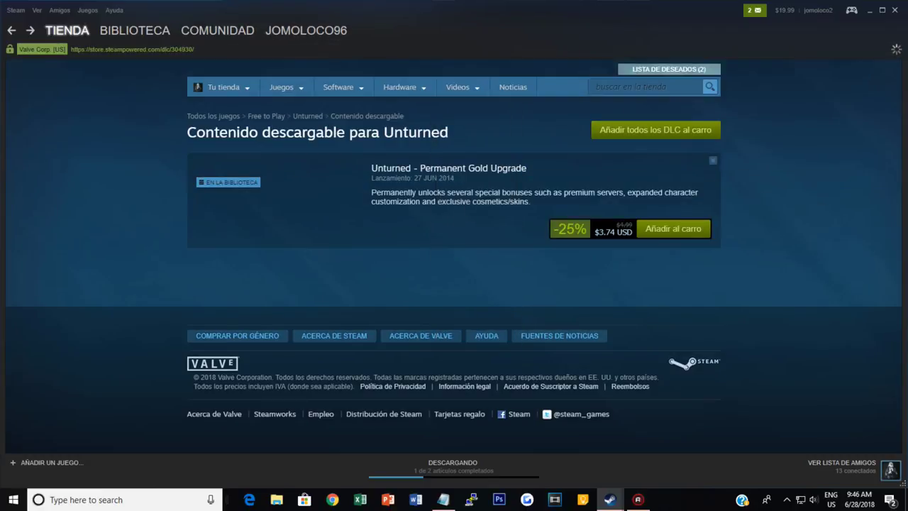
{"action": "left_click", "coordinate": [11, 30]}
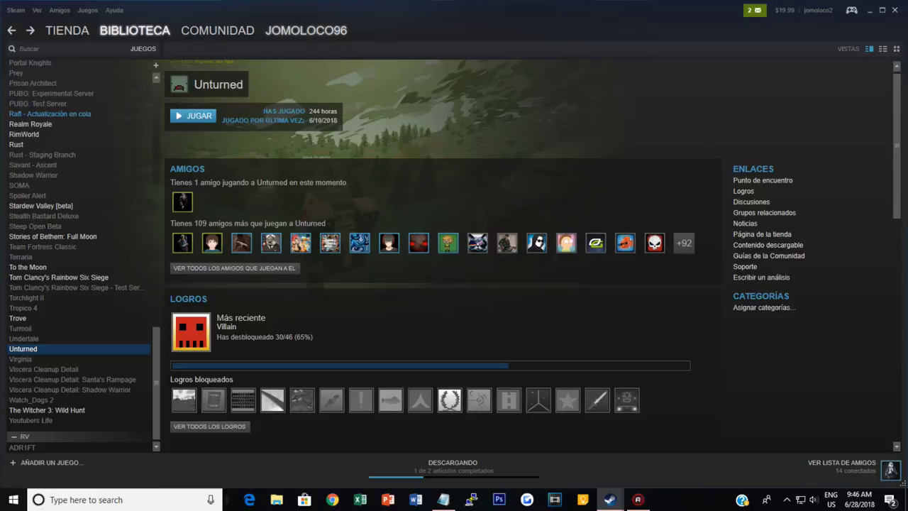
Step: Pause the running downloads and open the community Workshop
{"action": "mouse_move", "coordinate": [217, 30]}
{"action": "left_click", "coordinate": [201, 71]}
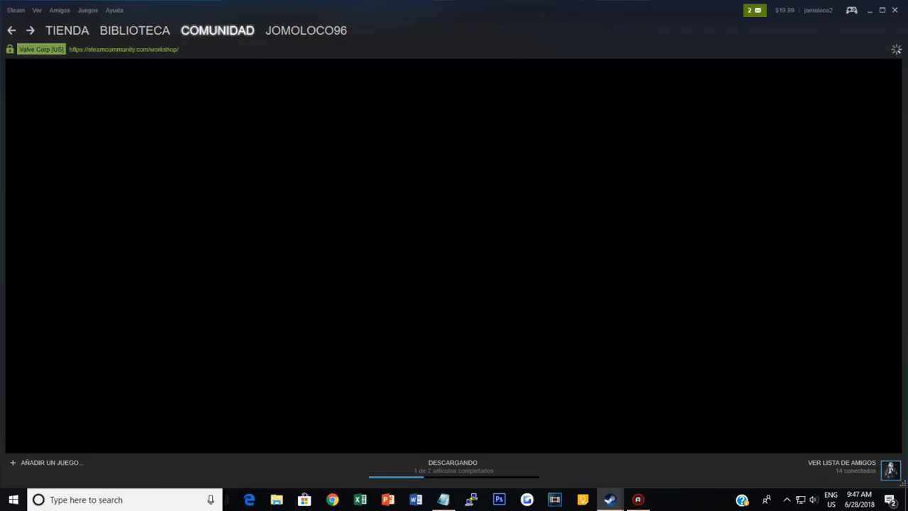
{"action": "left_click", "coordinate": [453, 462]}
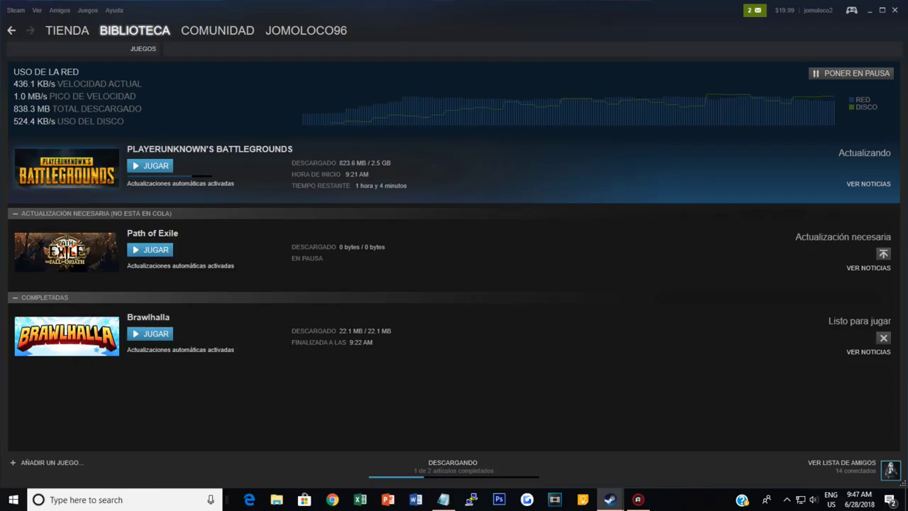
{"action": "left_click", "coordinate": [850, 73]}
{"action": "mouse_move", "coordinate": [217, 30]}
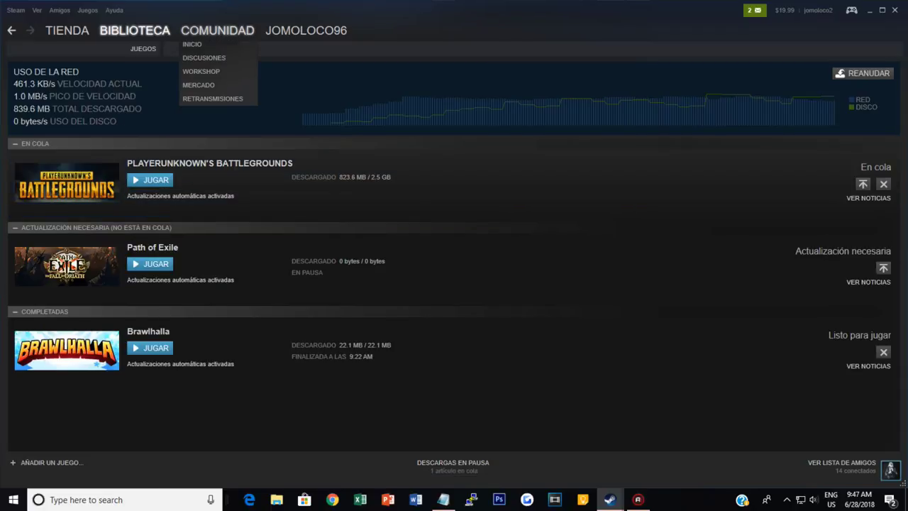
{"action": "left_click", "coordinate": [200, 71]}
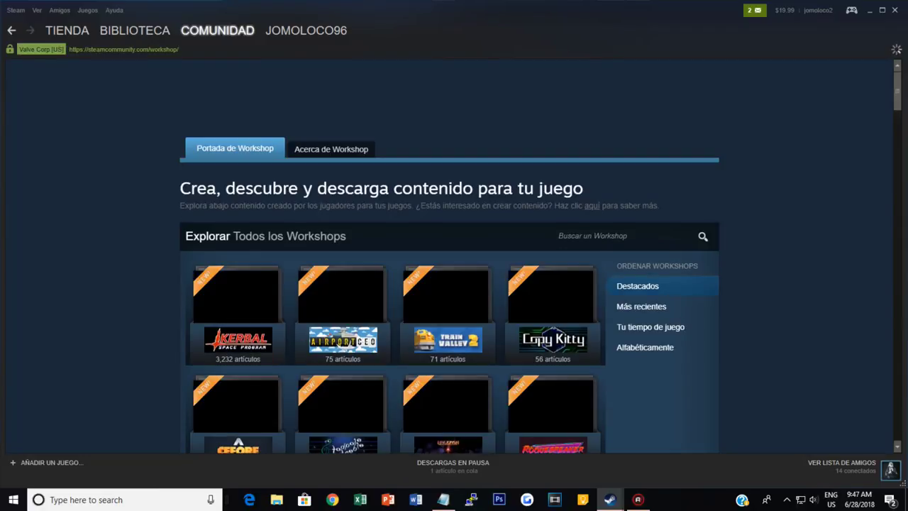
Step: Look through the Workshop front page and its explanation of how the Workshop works
{"action": "scroll", "coordinate": [447, 164], "scroll_direction": "down", "scroll_amount": 2}
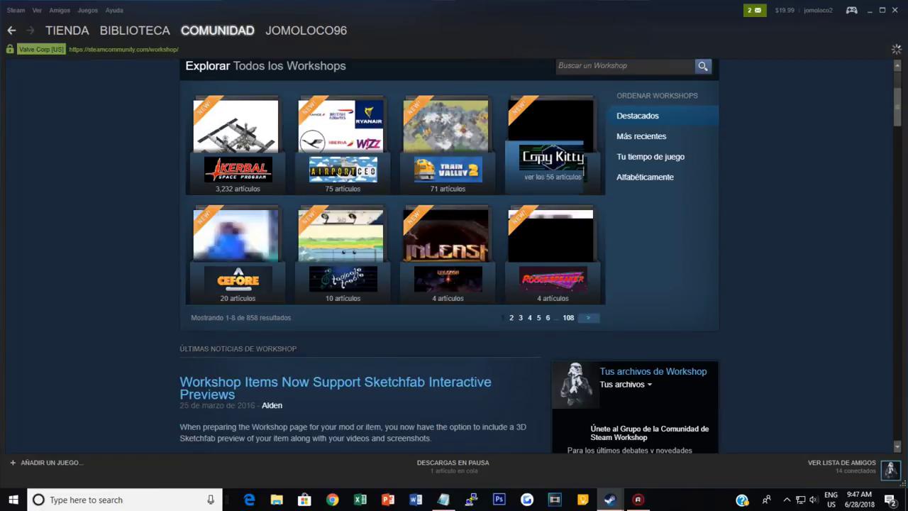
{"action": "scroll", "coordinate": [447, 163], "scroll_direction": "down", "scroll_amount": 1}
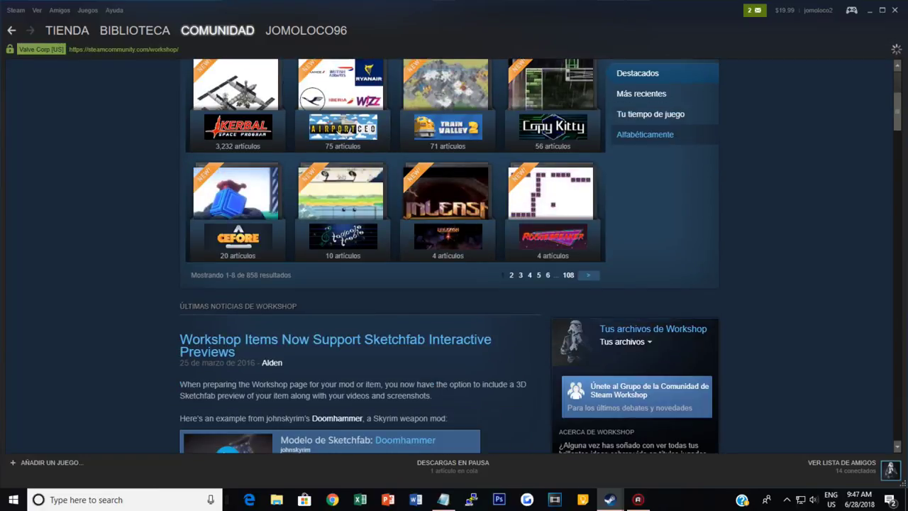
{"action": "scroll", "coordinate": [645, 134], "scroll_direction": "down", "scroll_amount": 10}
{"action": "scroll", "coordinate": [539, 255], "scroll_direction": "up", "scroll_amount": 15}
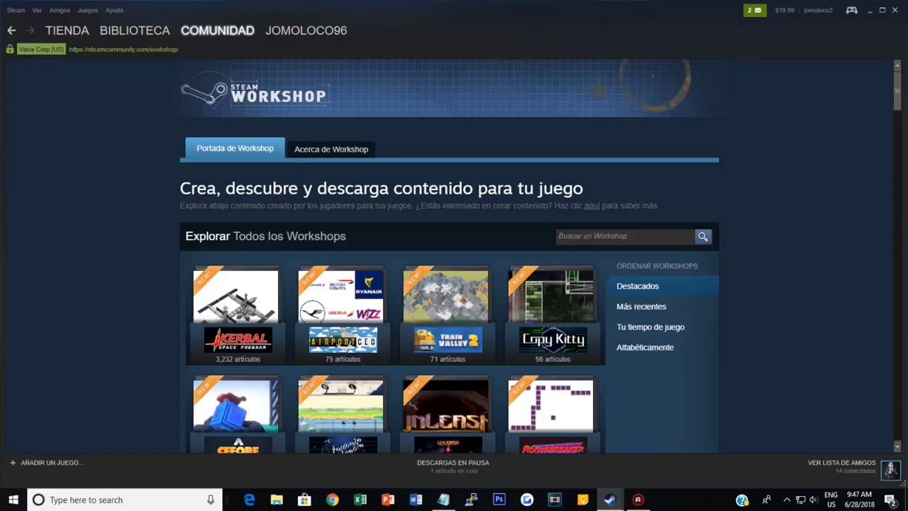
{"action": "left_click", "coordinate": [641, 306]}
{"action": "left_click", "coordinate": [331, 149]}
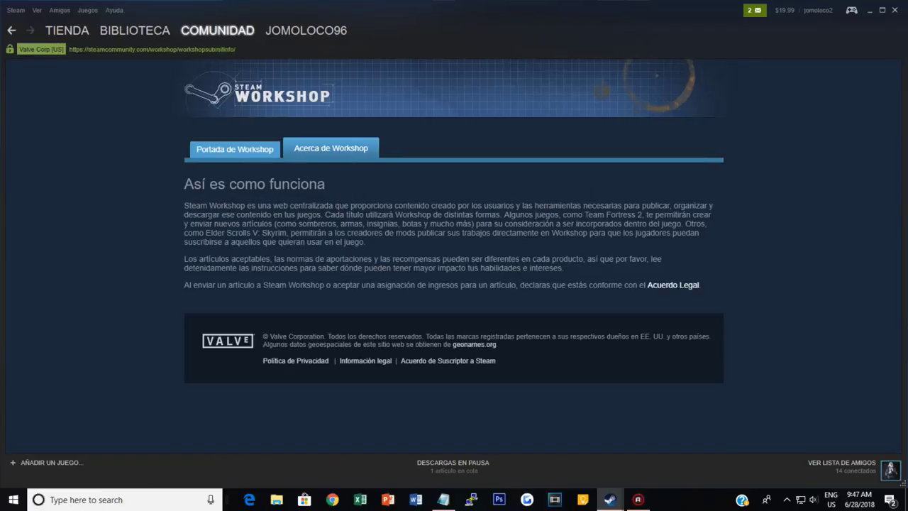
{"action": "key", "text": "alt+Left"}
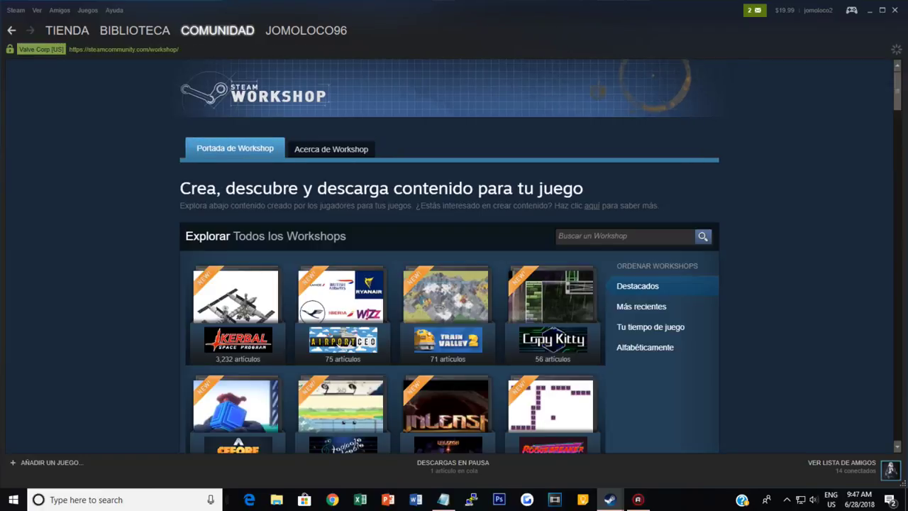
Step: Search the Workshops for "unturned" and open that game's Workshop page
{"action": "left_click", "coordinate": [559, 236]}
{"action": "type", "text": "unturned"}
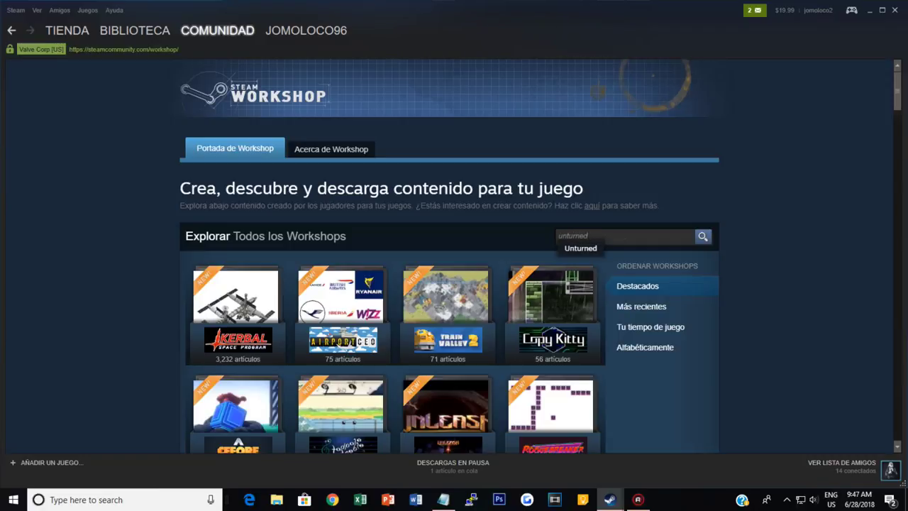
{"action": "key", "text": "Return"}
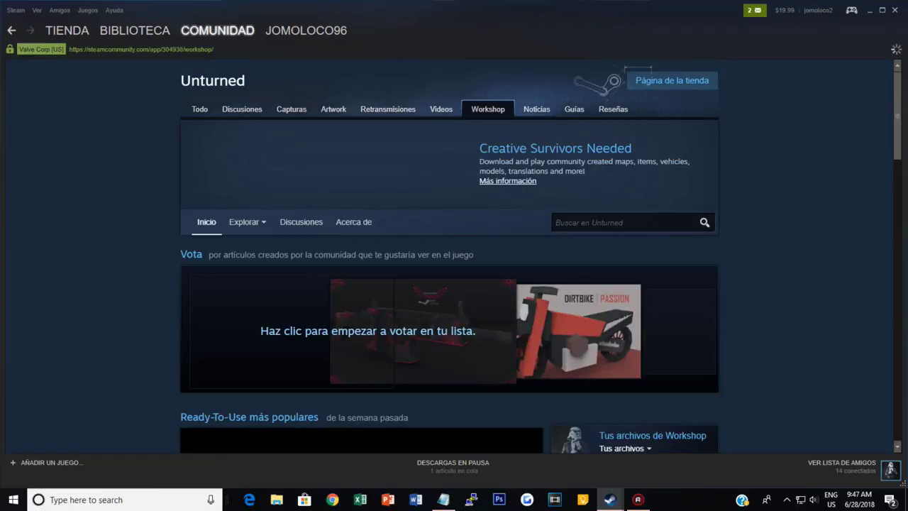
Step: Look over the Unturned Workshop page and open the choices for your own Workshop files
{"action": "scroll", "coordinate": [448, 255], "scroll_direction": "down", "scroll_amount": 1}
{"action": "scroll", "coordinate": [449, 256], "scroll_direction": "down", "scroll_amount": 2}
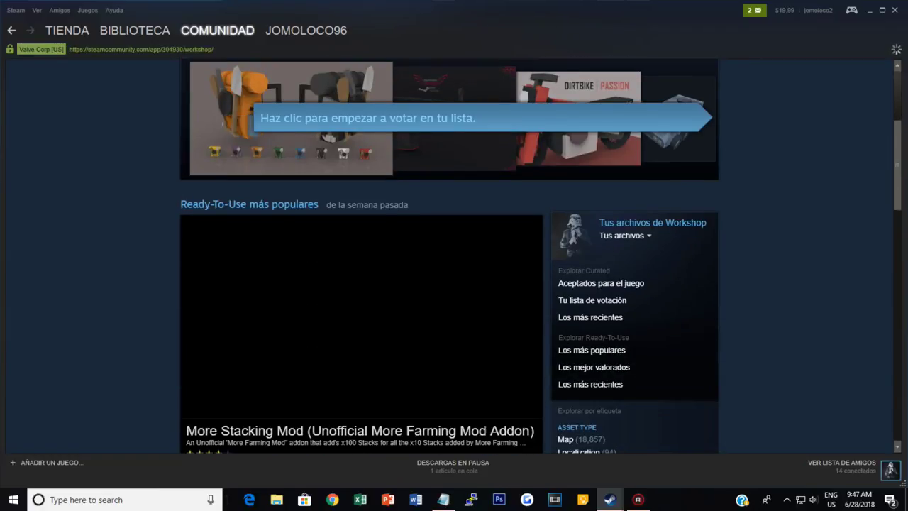
{"action": "scroll", "coordinate": [449, 255], "scroll_direction": "down", "scroll_amount": 1}
{"action": "scroll", "coordinate": [449, 256], "scroll_direction": "down", "scroll_amount": 2}
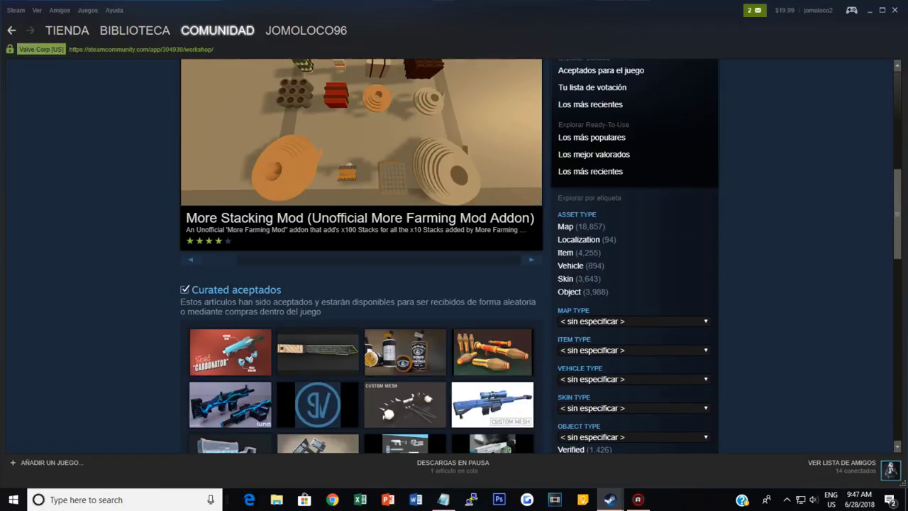
{"action": "scroll", "coordinate": [449, 256], "scroll_direction": "up", "scroll_amount": 4}
{"action": "left_click", "coordinate": [621, 321]}
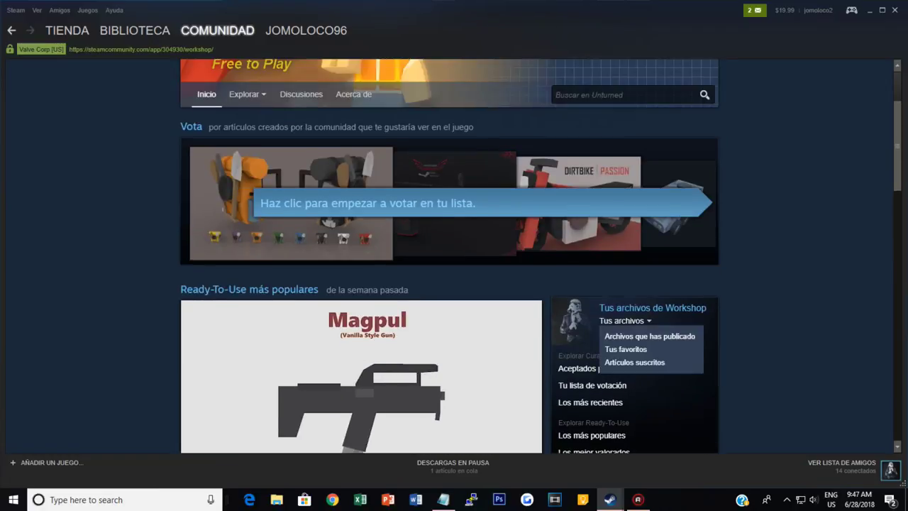